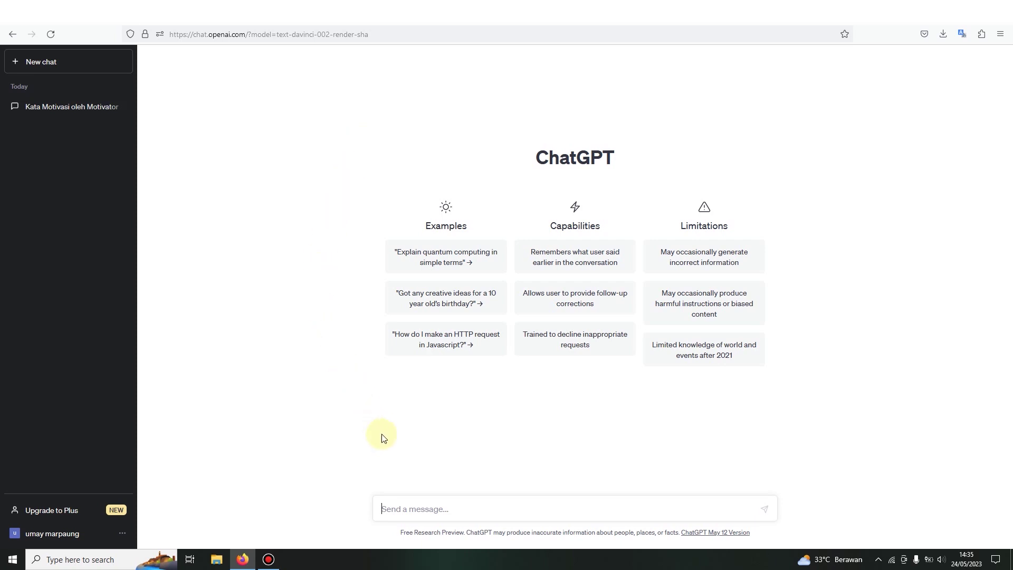
- Send the prompt "buatkan saya 50 kata kata motivasi beserta motivatornya dalam bentuk tabel tanpa nomor"
{"action": "type", "text": "buatkan saya 50 kata kata motivasi beserta motivatornya dalam bentuk tabel tanpa nomor"}
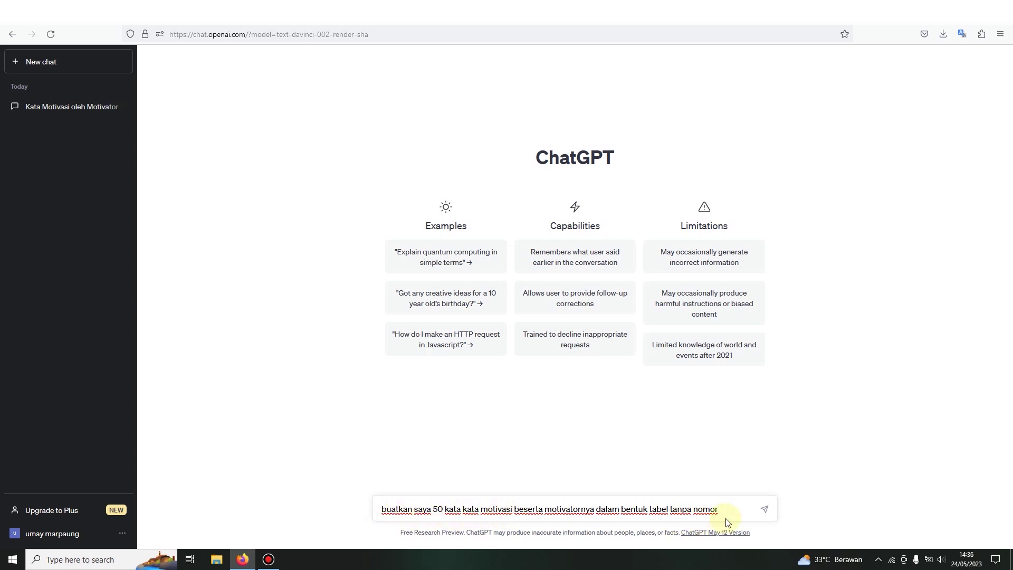
{"action": "left_click", "coordinate": [765, 510]}
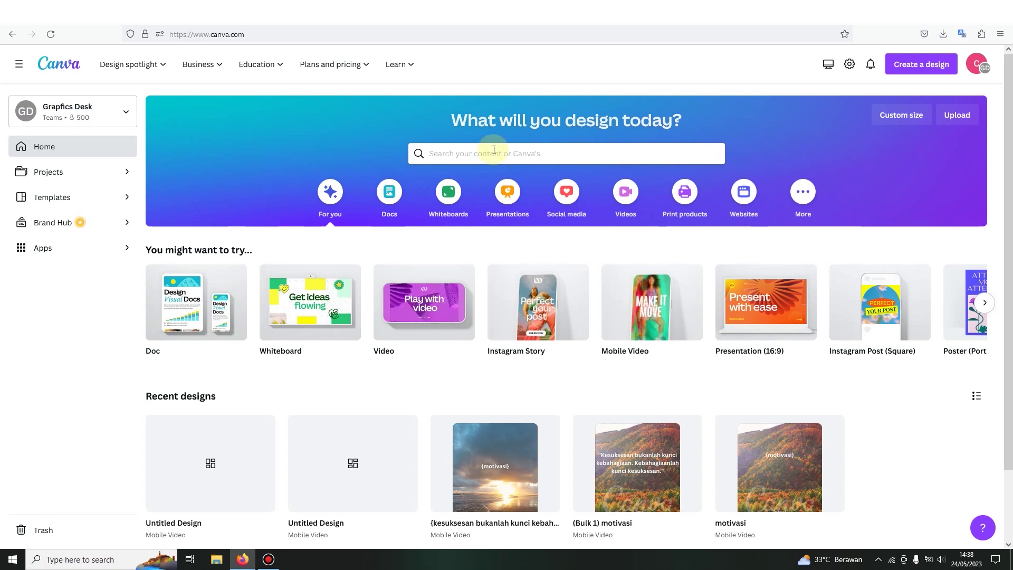
- Switch to Canva and create a blank Mobile Video design from the video formats
{"action": "left_click", "coordinate": [626, 191]}
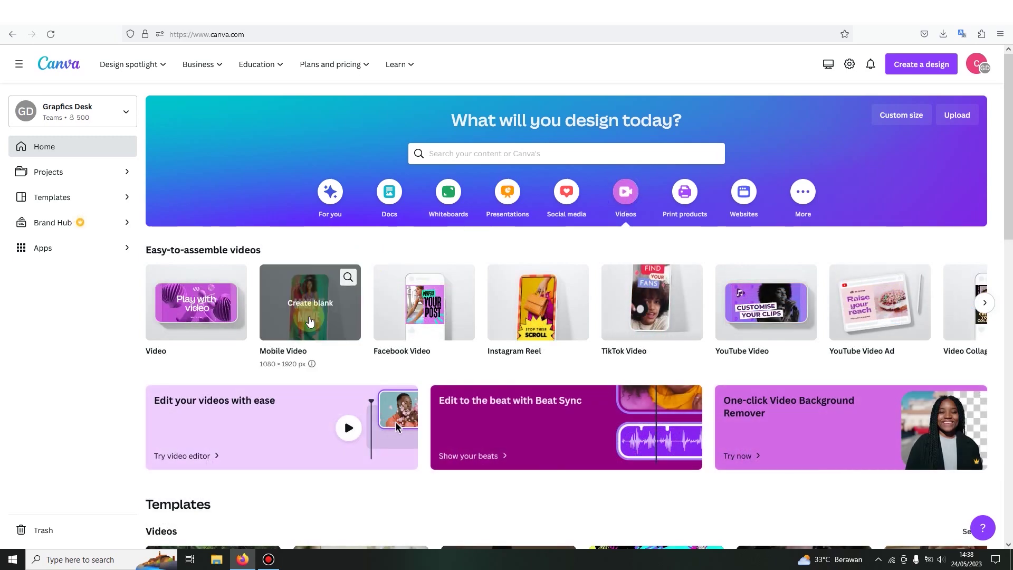
{"action": "left_click", "coordinate": [310, 322]}
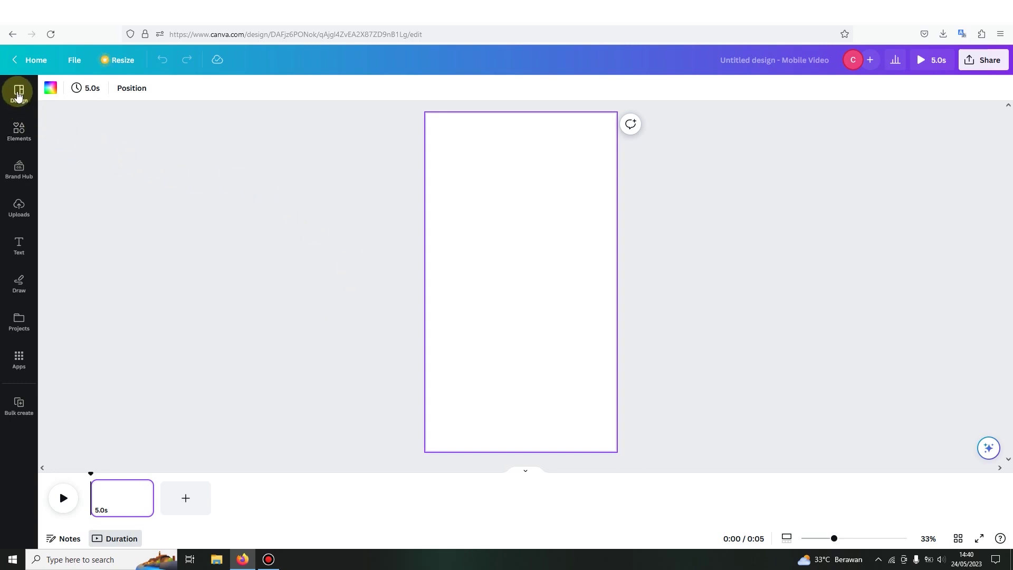
- Apply the "Follow Your Dream" forest river video template and delete its text and underline, leaving only the background video
{"action": "left_click", "coordinate": [18, 93]}
{"action": "left_click", "coordinate": [88, 95]}
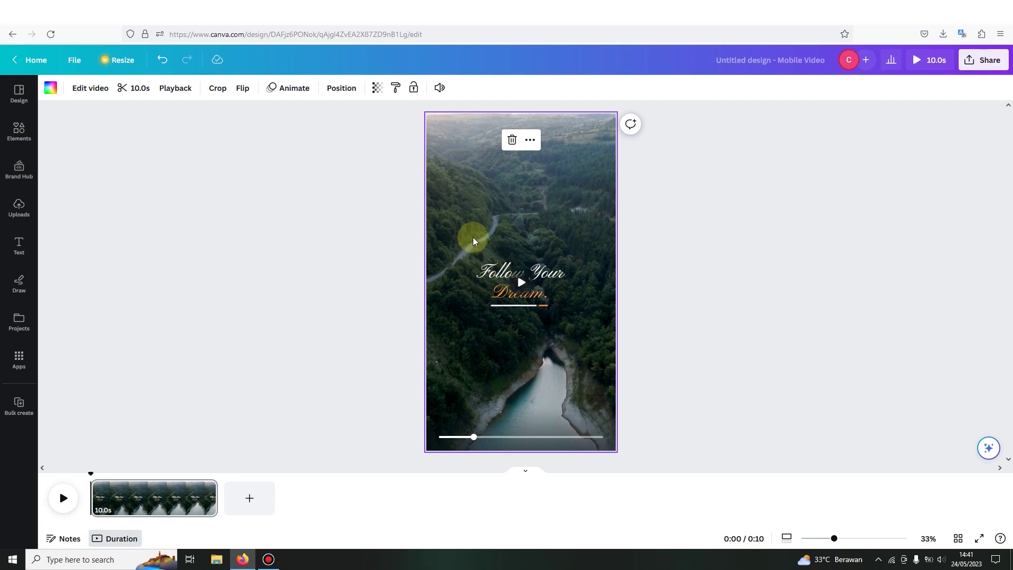
{"action": "left_click", "coordinate": [487, 273]}
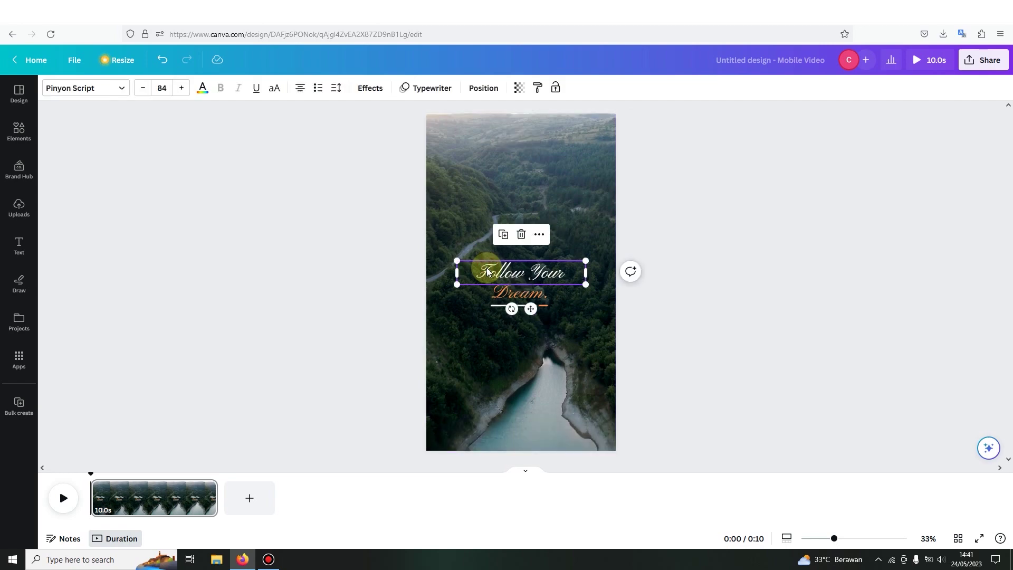
{"action": "key", "text": "Delete"}
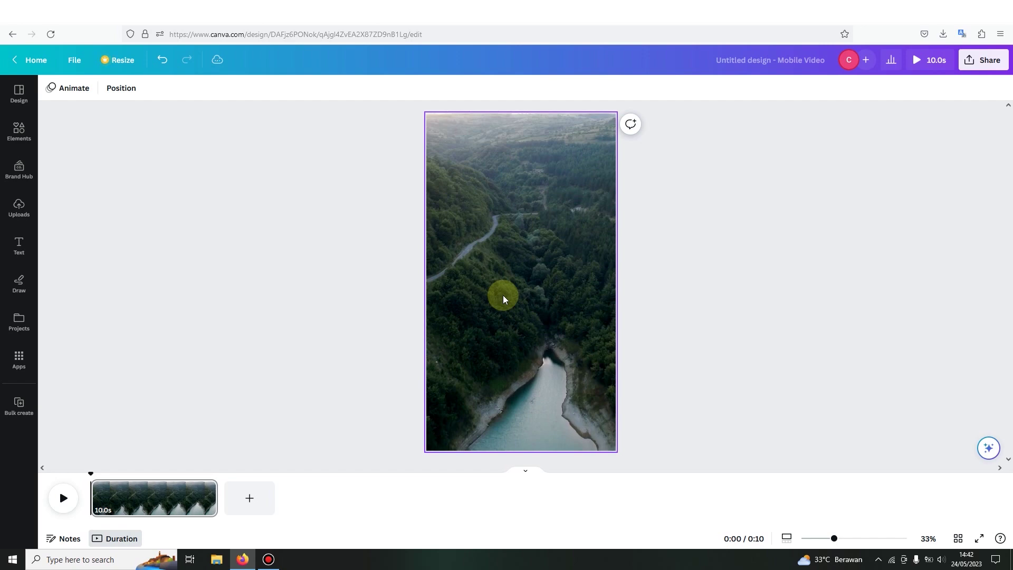
{"action": "left_click", "coordinate": [231, 175]}
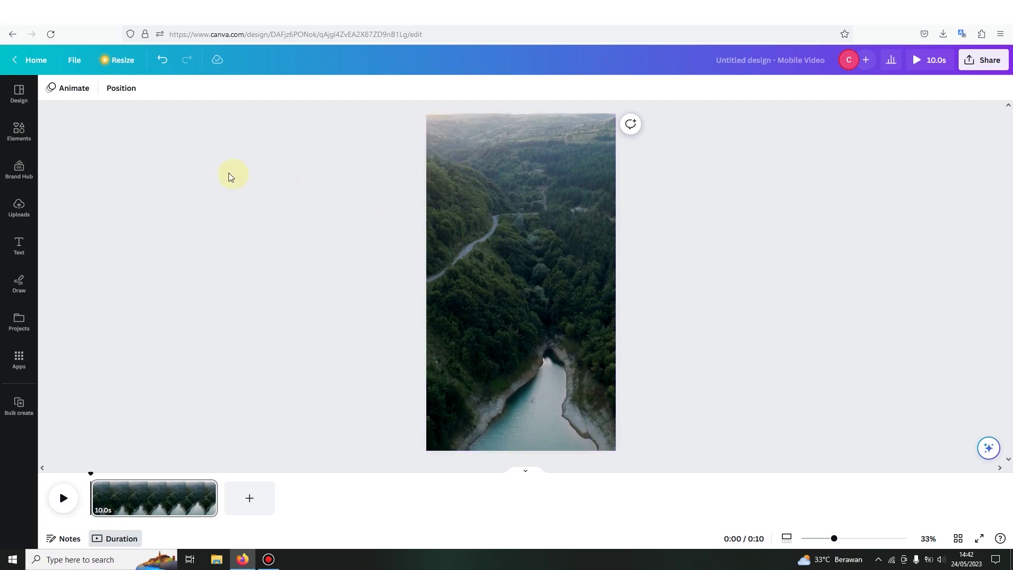
- Add a square shape and stretch it past the page edges so that it covers the whole video
{"action": "left_click", "coordinate": [19, 130]}
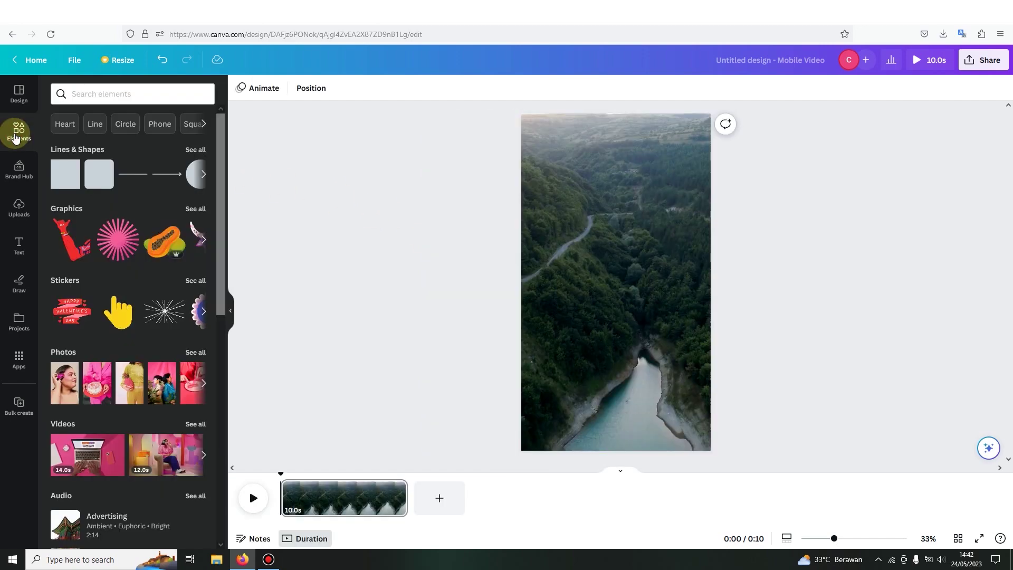
{"action": "left_click", "coordinate": [69, 174]}
{"action": "left_click", "coordinate": [228, 310]}
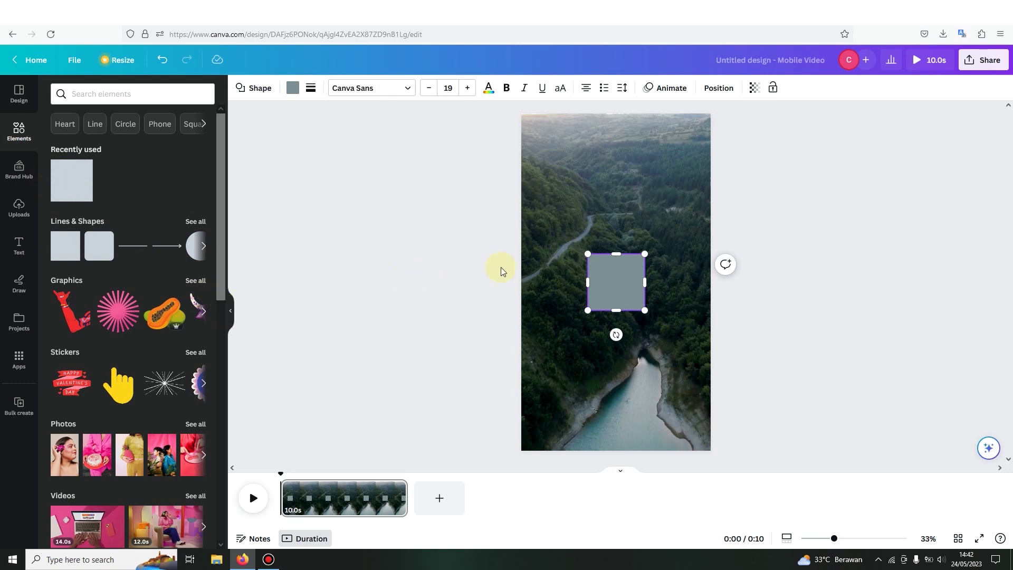
{"action": "left_click_drag", "start_coordinate": [493, 255], "coordinate": [416, 107]}
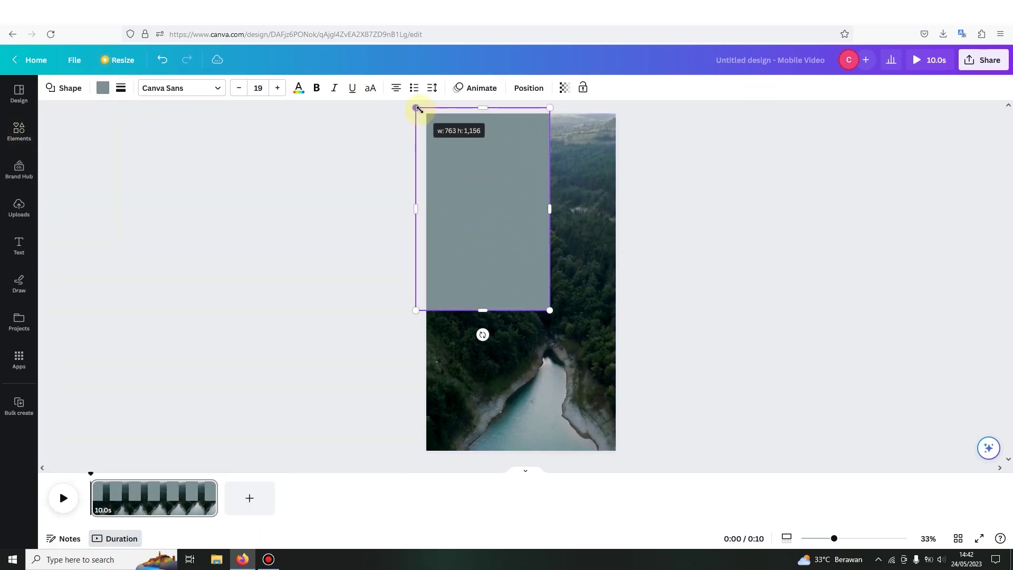
{"action": "left_click_drag", "start_coordinate": [549, 312], "coordinate": [619, 461]}
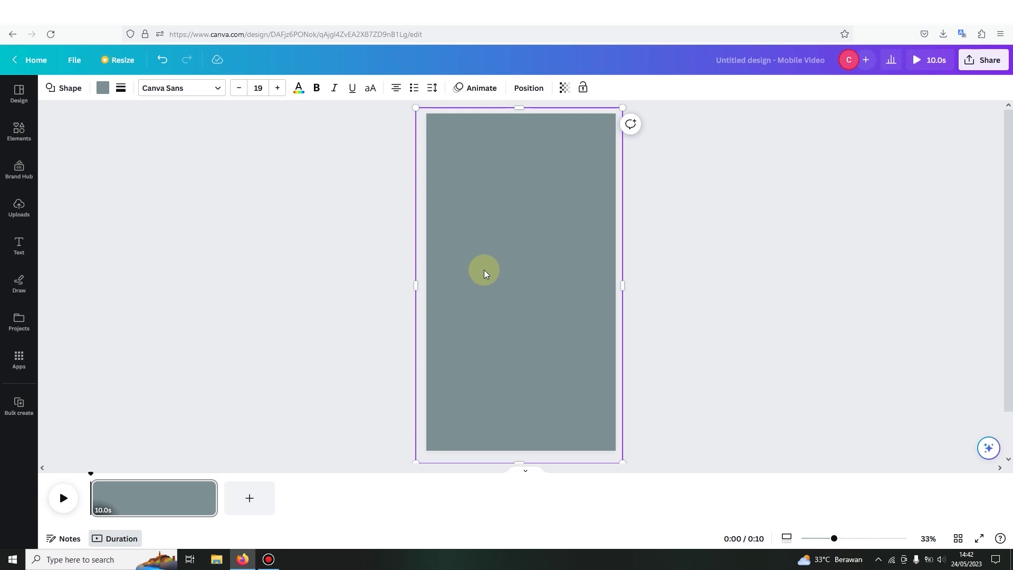
- Fill the covering shape with black #000000 and set its transparency to 35
{"action": "left_click", "coordinate": [104, 89]}
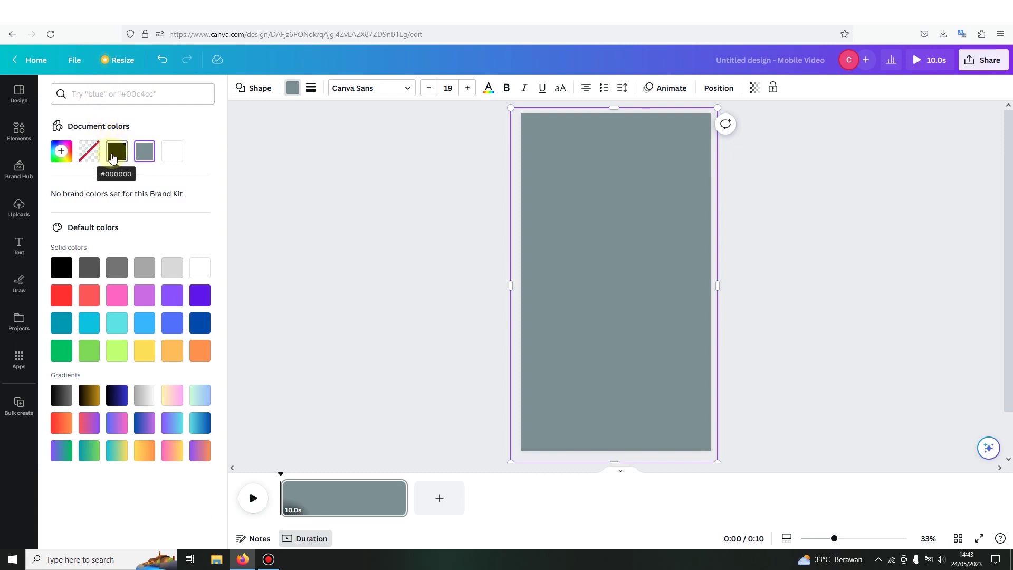
{"action": "left_click", "coordinate": [112, 158]}
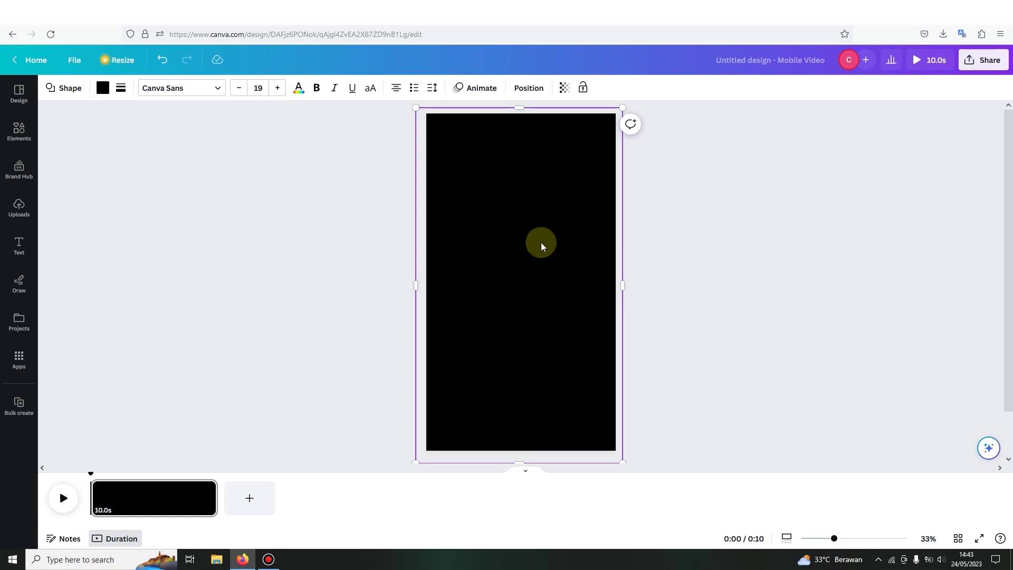
{"action": "left_click", "coordinate": [564, 88]}
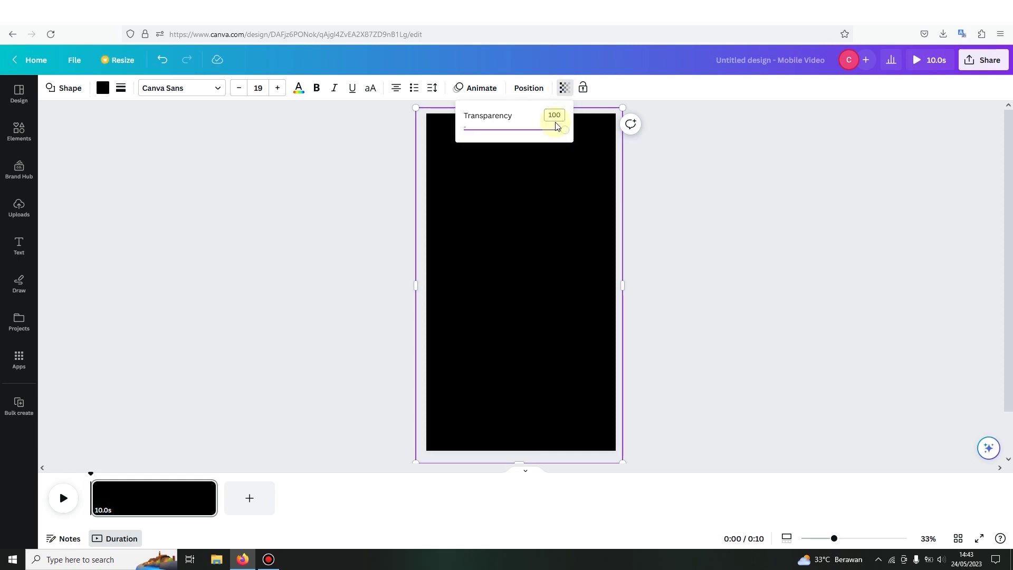
{"action": "left_click_drag", "start_coordinate": [563, 133], "coordinate": [501, 132]}
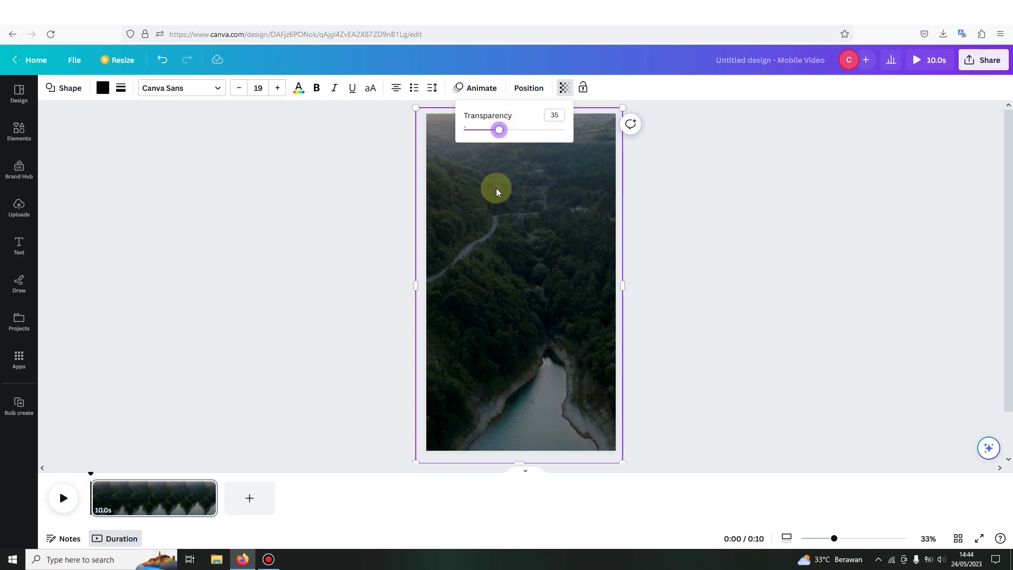
{"action": "left_click", "coordinate": [487, 269]}
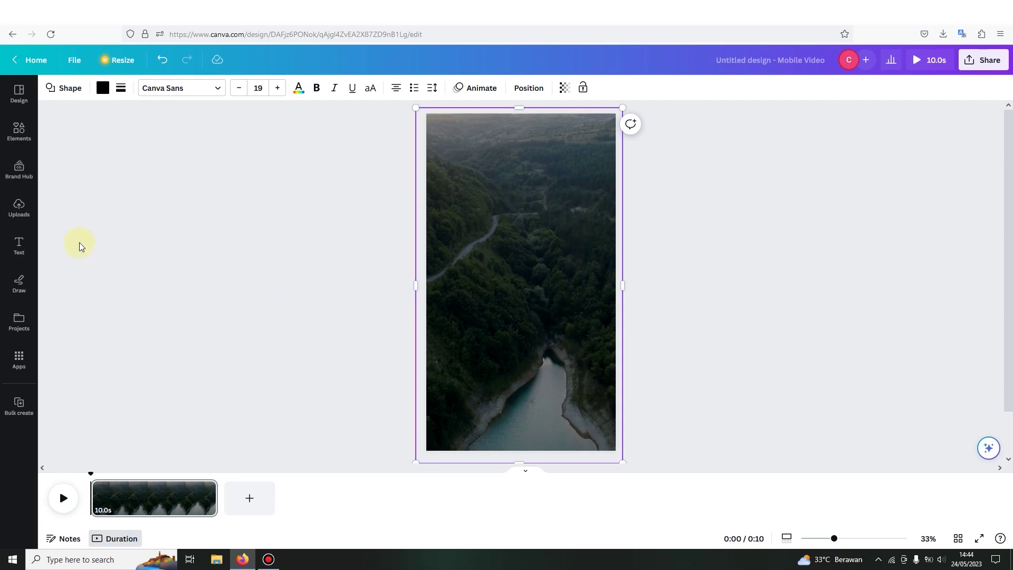
- Add a subheading in the upper part of the page and a body text line in the lower part
{"action": "left_click", "coordinate": [19, 246]}
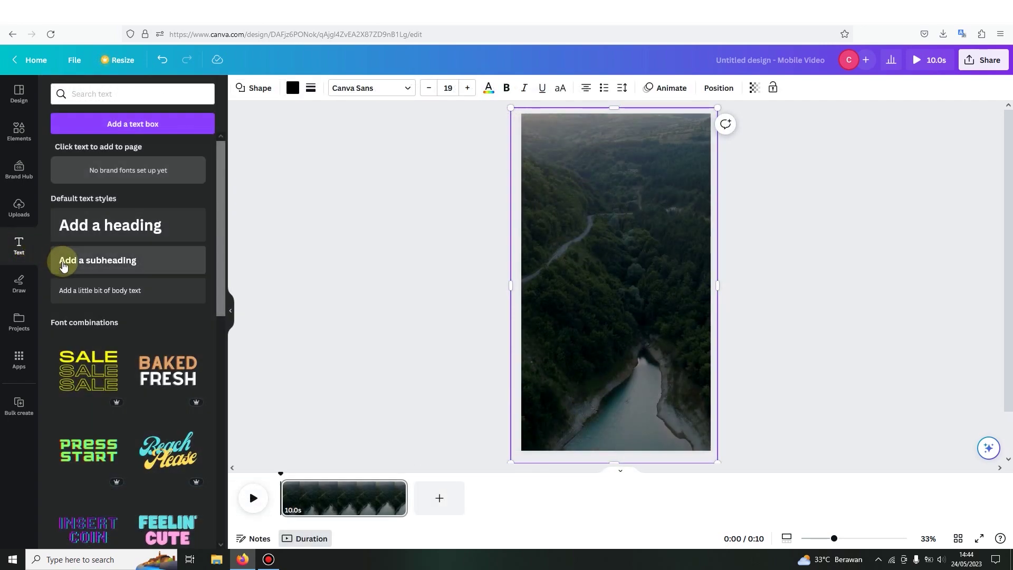
{"action": "left_click", "coordinate": [88, 266]}
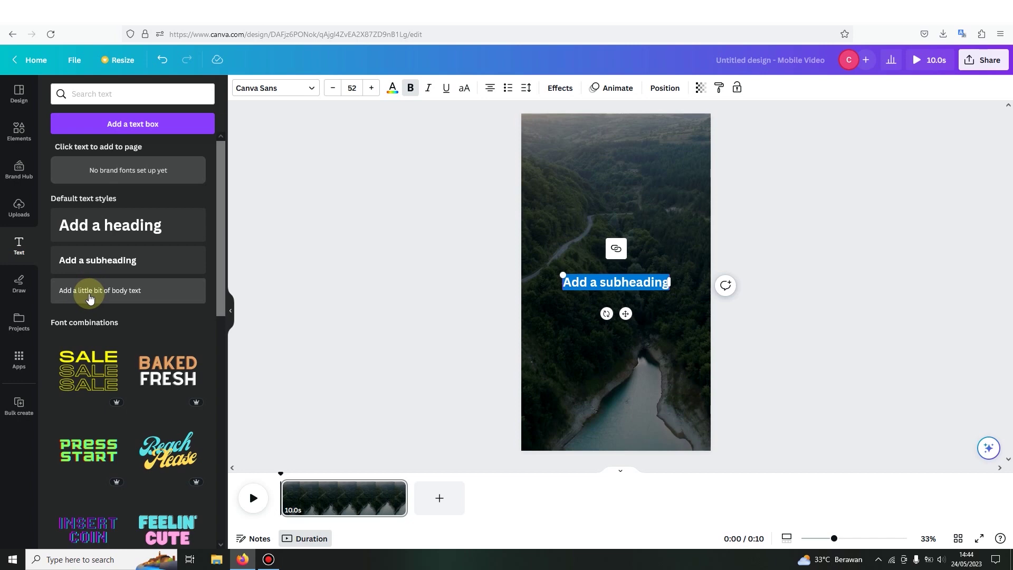
{"action": "left_click", "coordinate": [90, 291]}
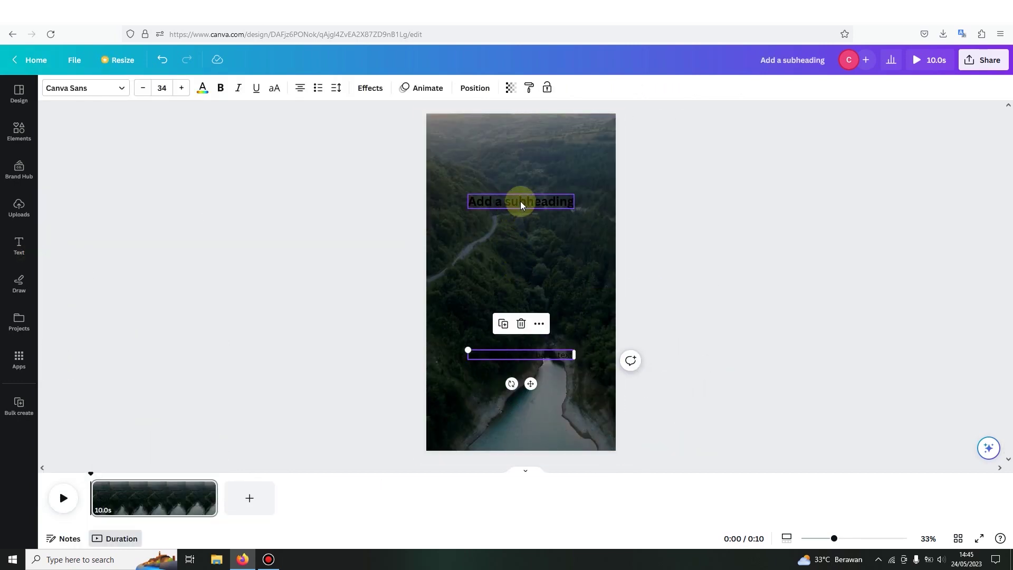
- Change the text color of the subheading and the body text to white
{"action": "left_click", "coordinate": [521, 204]}
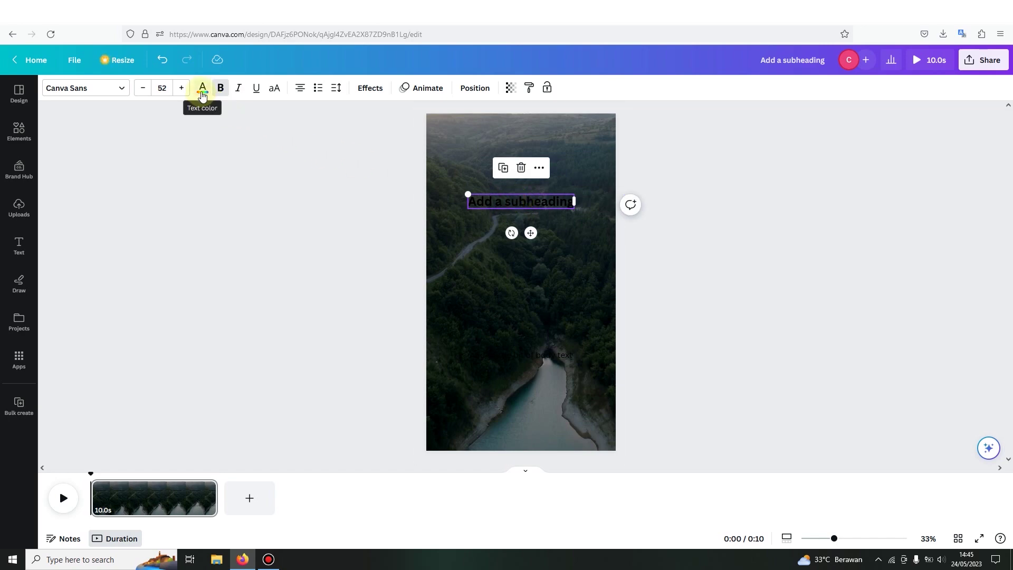
{"action": "left_click", "coordinate": [202, 89]}
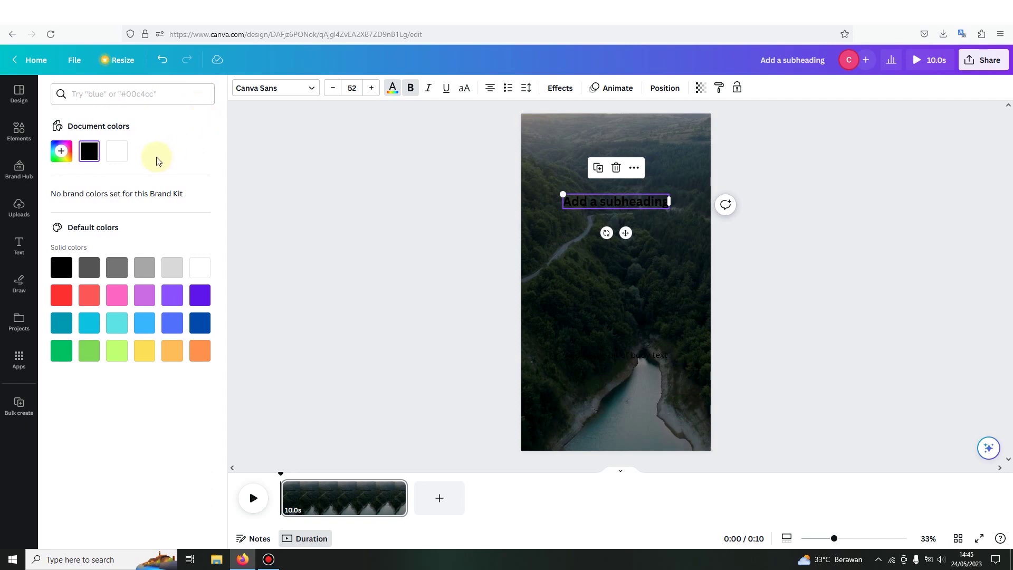
{"action": "left_click", "coordinate": [501, 276]}
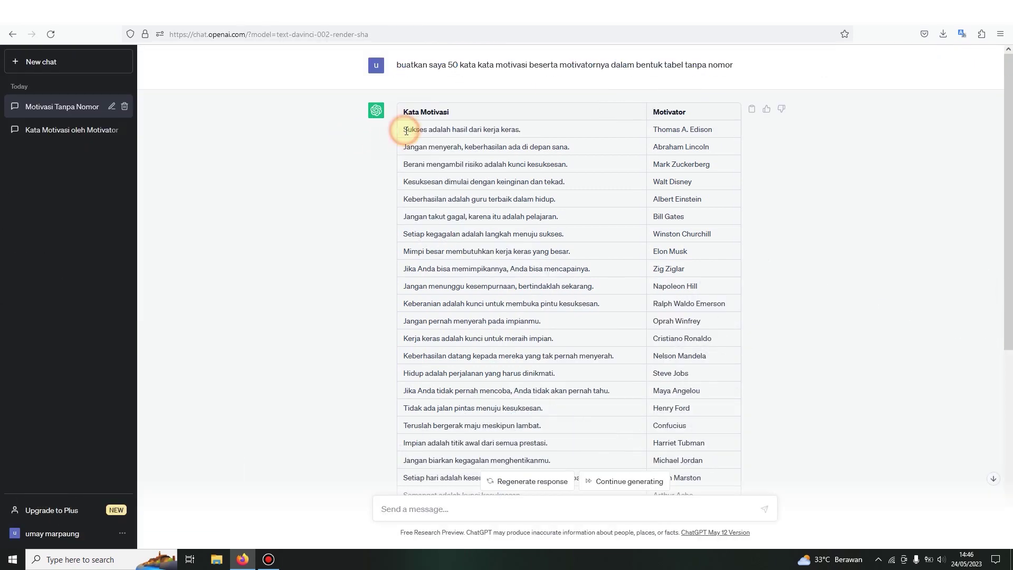
- Switch to the ChatGPT response and select the table's rows of quotes and motivators, starting below the header
{"action": "left_click_drag", "start_coordinate": [405, 131], "coordinate": [722, 373]}
{"action": "scroll", "coordinate": [725, 306], "scroll_direction": "down", "scroll_amount": 3}
{"action": "scroll", "coordinate": [724, 309], "scroll_direction": "down", "scroll_amount": 1}
{"action": "scroll", "coordinate": [724, 309], "scroll_direction": "down", "scroll_amount": 1}
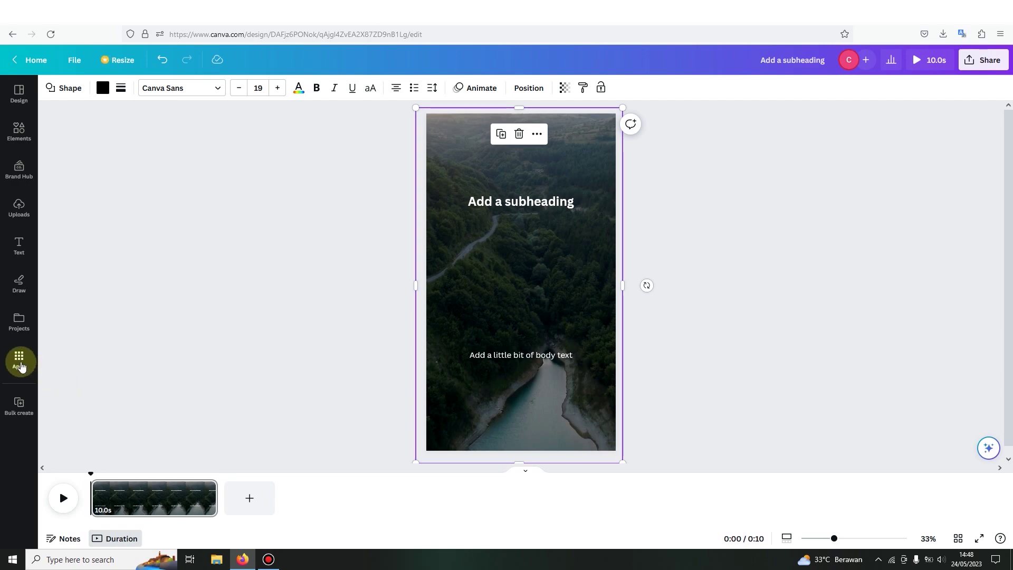
- Switch back to Canva, start Bulk create with manual data entry, and clear the sample data table
{"action": "left_click", "coordinate": [19, 359]}
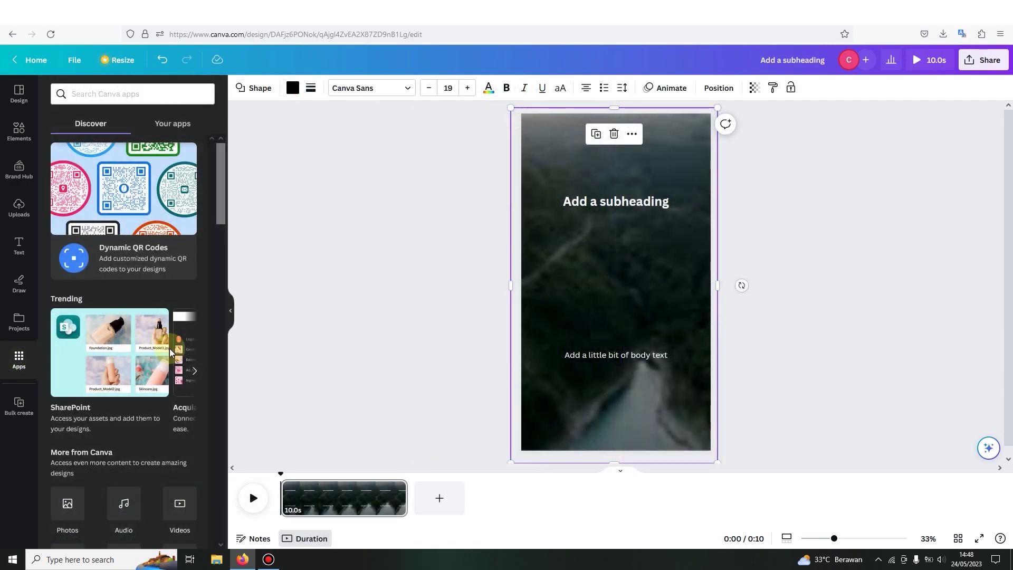
{"action": "scroll", "coordinate": [170, 349], "scroll_direction": "down", "scroll_amount": 4}
{"action": "scroll", "coordinate": [164, 363], "scroll_direction": "down", "scroll_amount": 1}
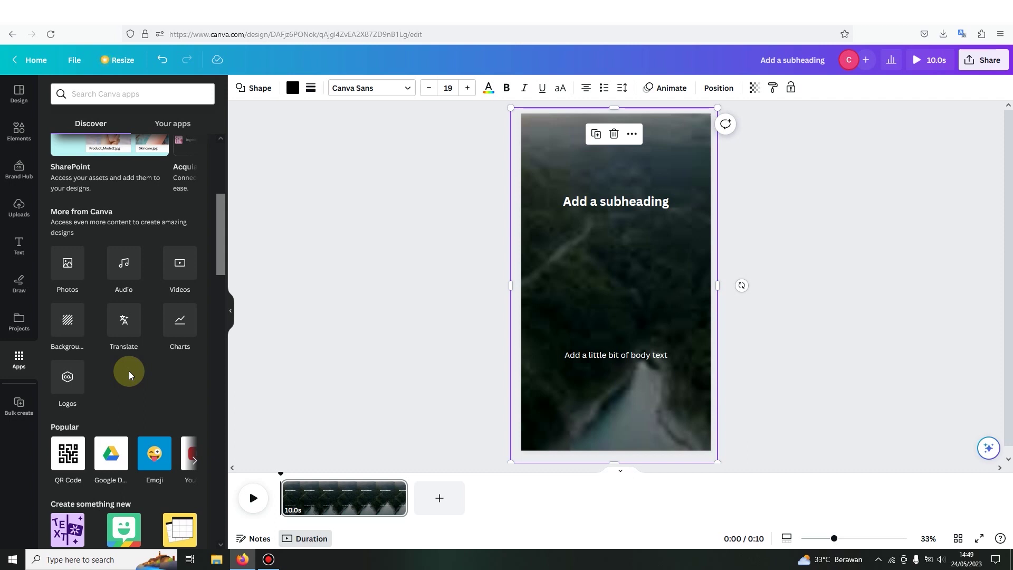
{"action": "left_click", "coordinate": [20, 402]}
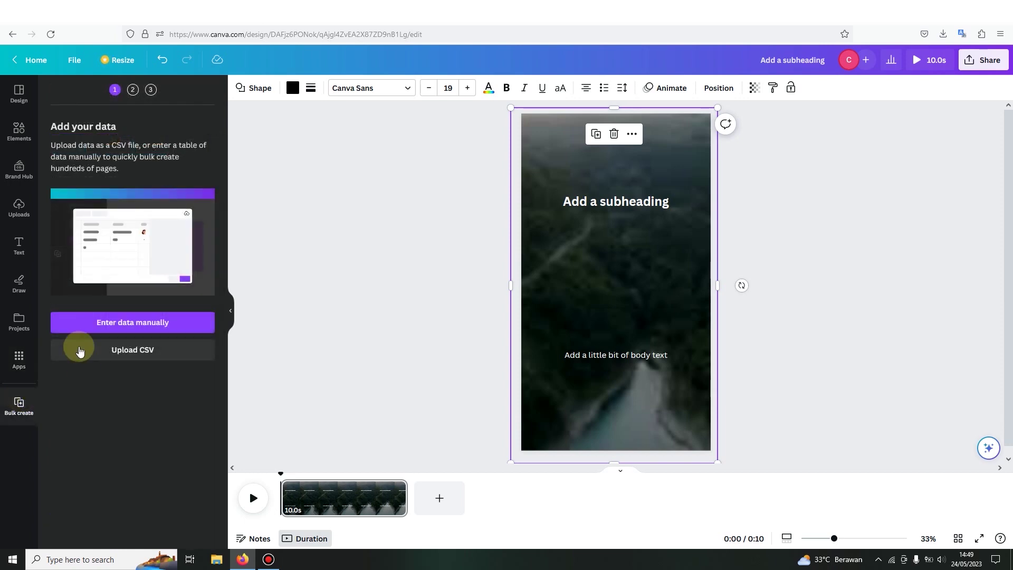
{"action": "left_click", "coordinate": [88, 326]}
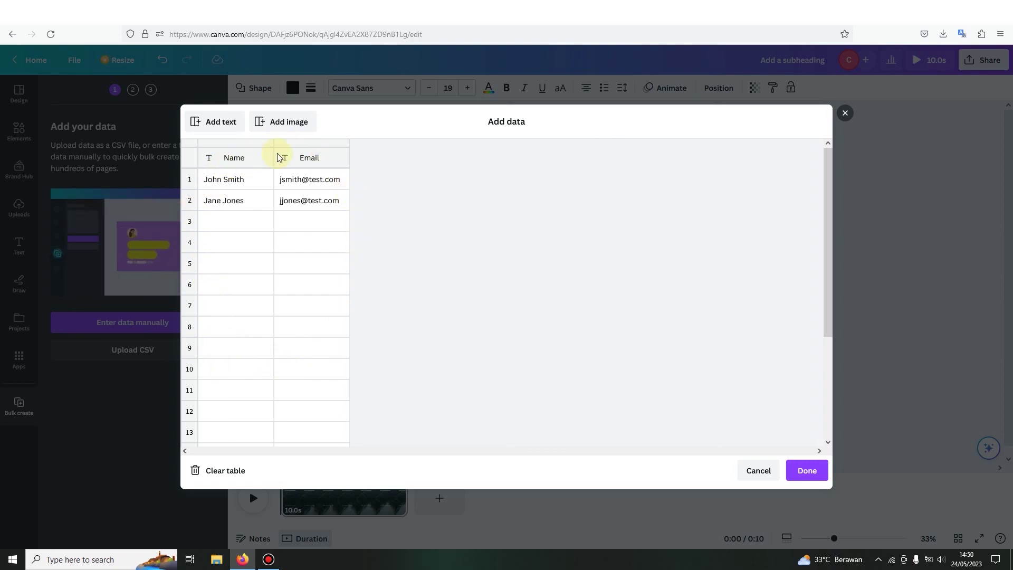
{"action": "left_click", "coordinate": [239, 471]}
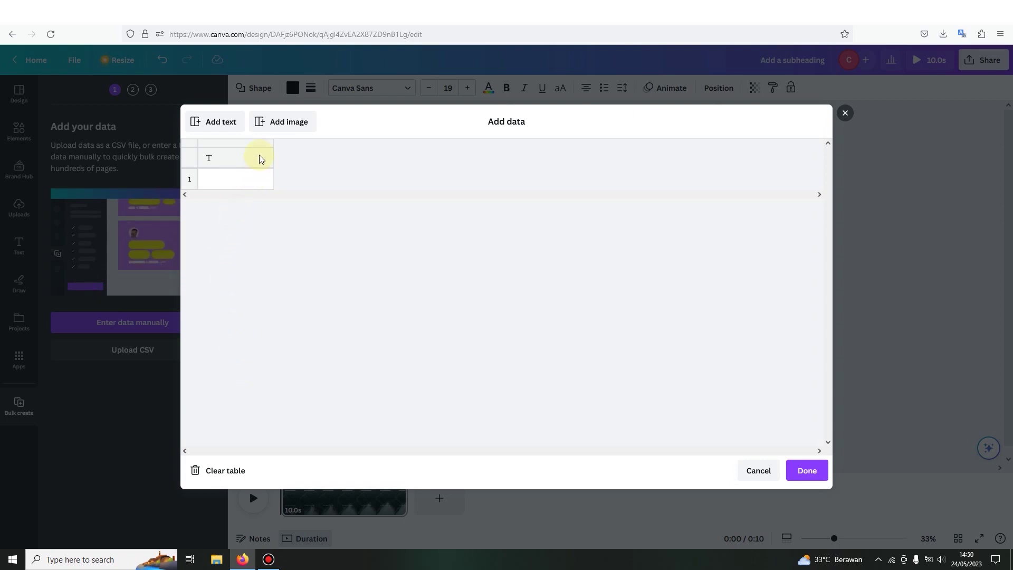
- Add a second text column, name the columns "motivasi" and "nama motivator", and select the first cell under "motivasi"
{"action": "left_click", "coordinate": [231, 127]}
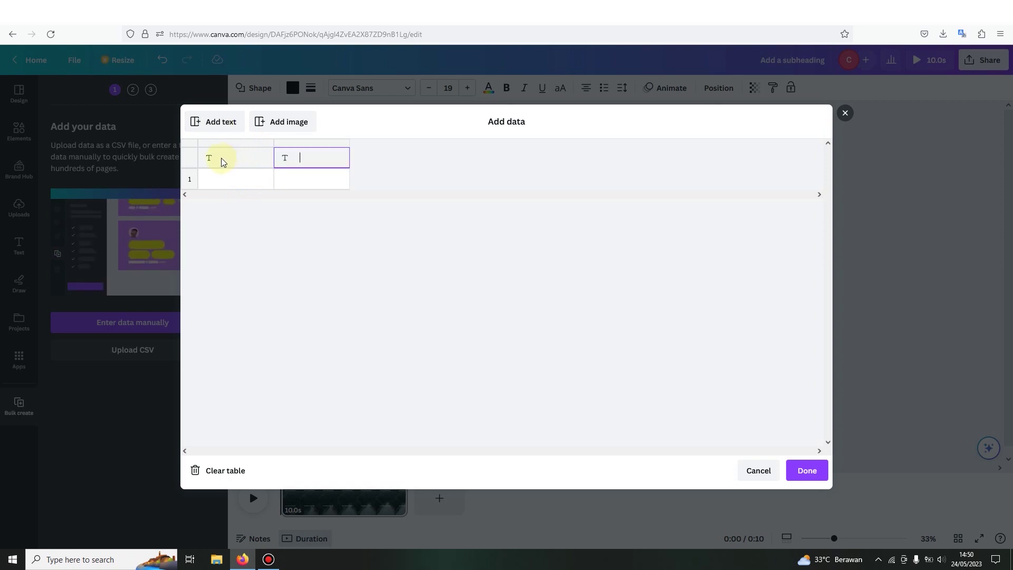
{"action": "left_click", "coordinate": [222, 161]}
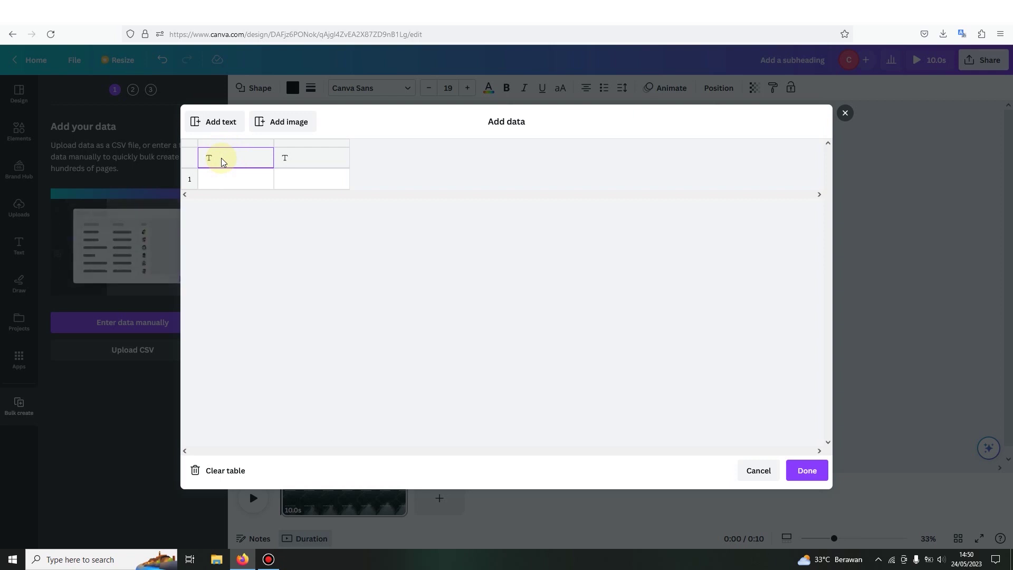
{"action": "type", "text": "motivasi"}
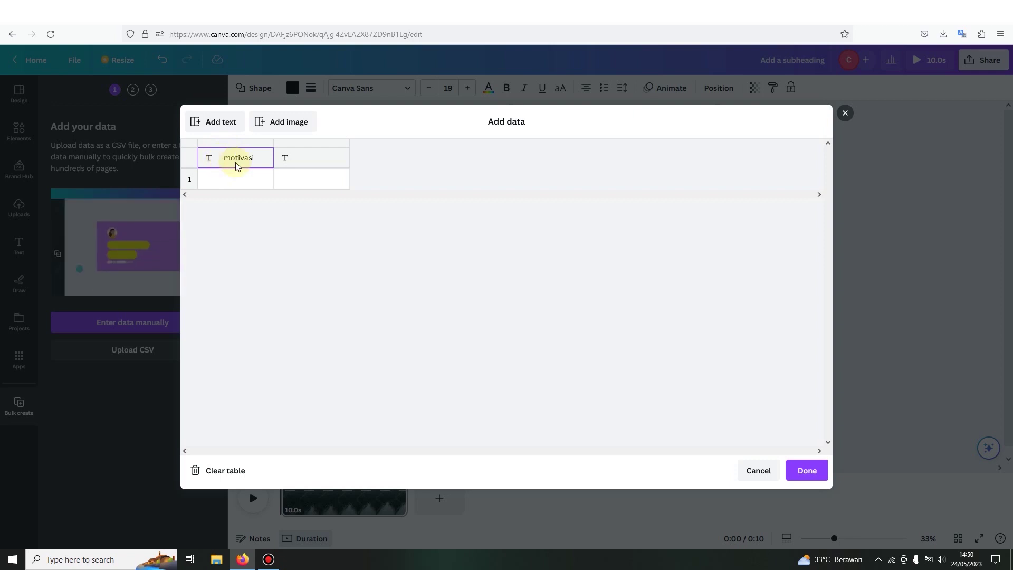
{"action": "left_click", "coordinate": [298, 157]}
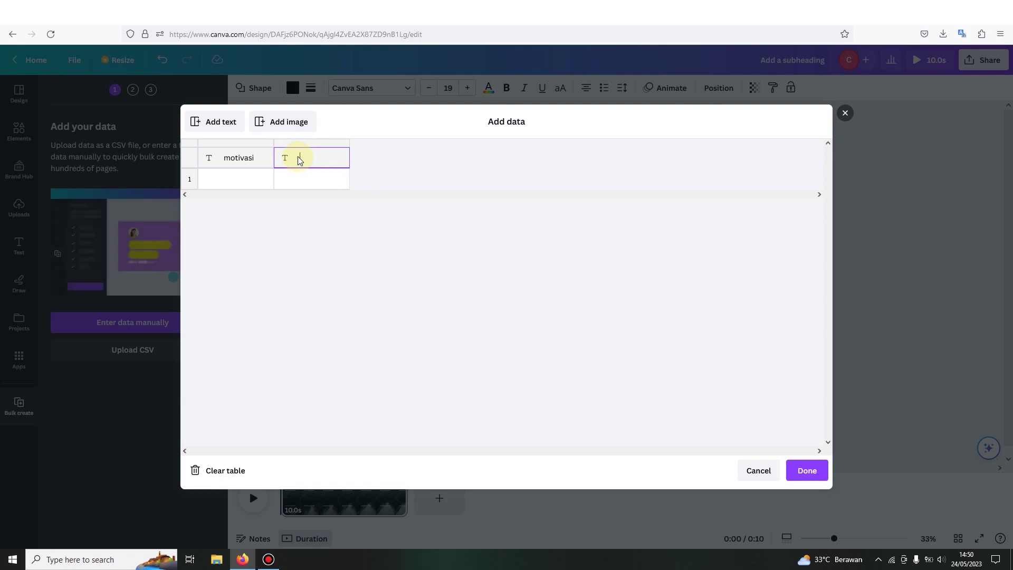
{"action": "type", "text": "nama motivator"}
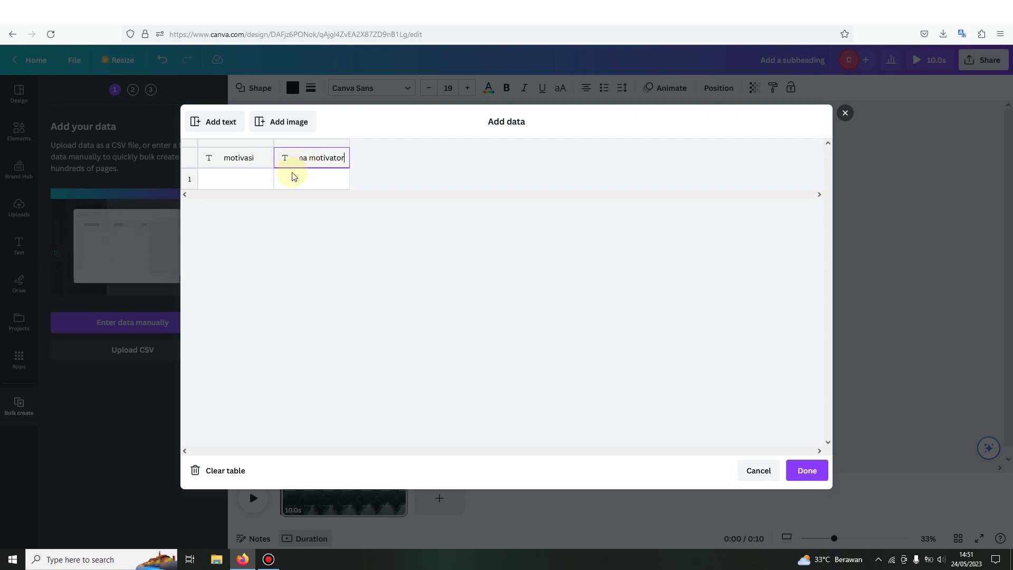
{"action": "left_click", "coordinate": [215, 178]}
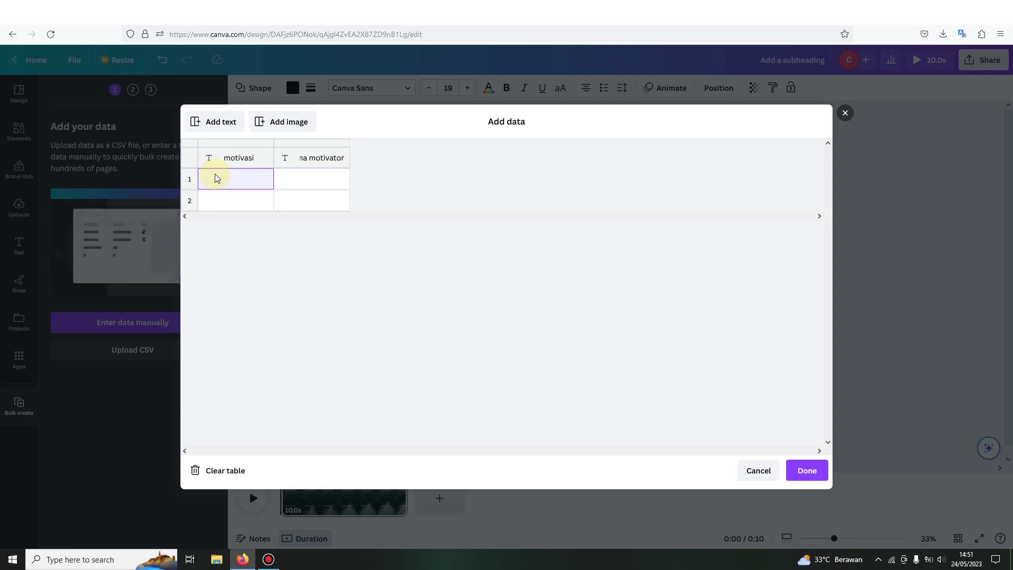
- Paste the copied quotes and motivators into the data table, finish data entry, and connect the subheading to the "motivasi" field
{"action": "key", "text": "ctrl+v"}
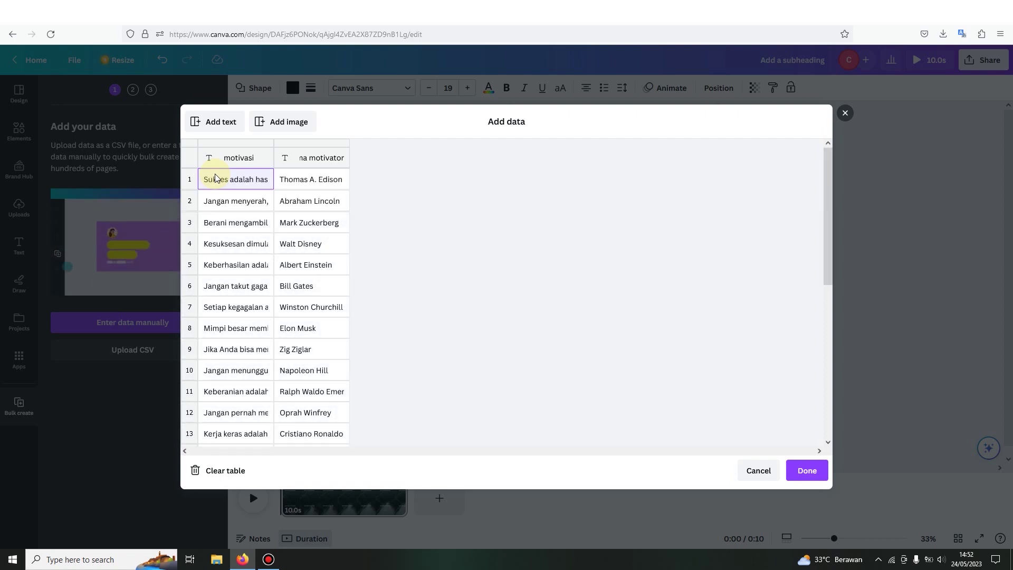
{"action": "left_click", "coordinate": [802, 469]}
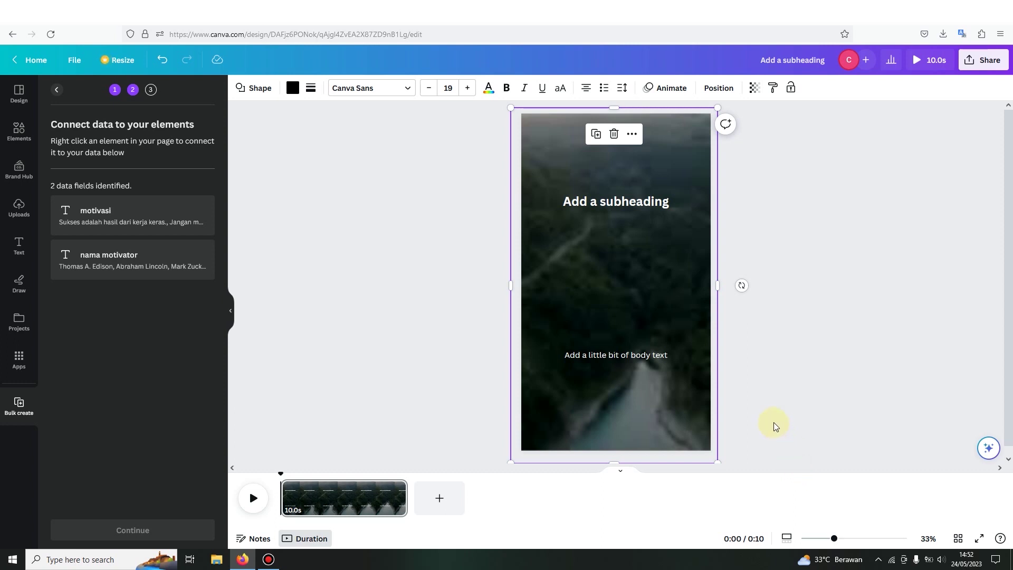
{"action": "left_click", "coordinate": [577, 203]}
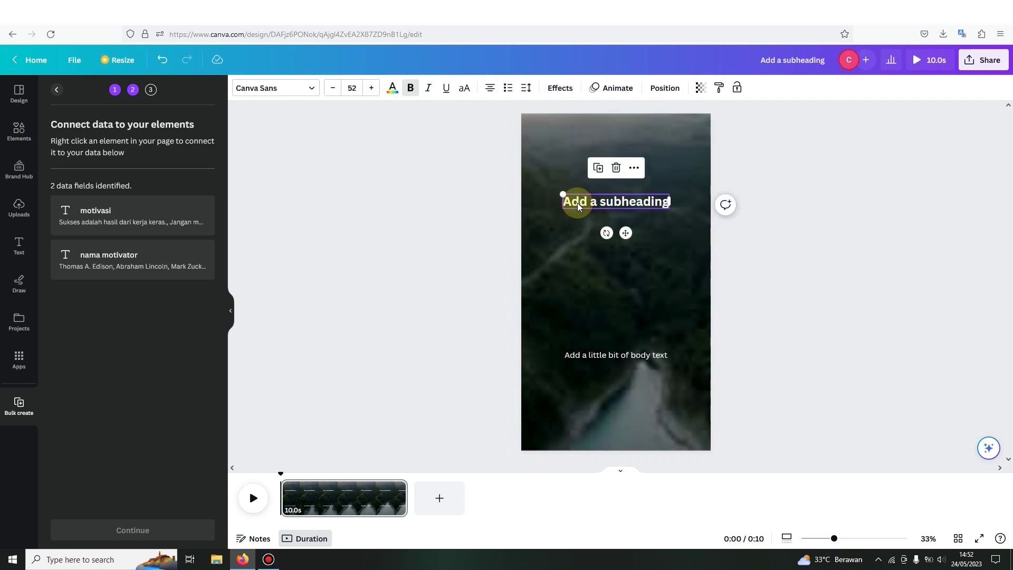
{"action": "right_click", "coordinate": [577, 203]}
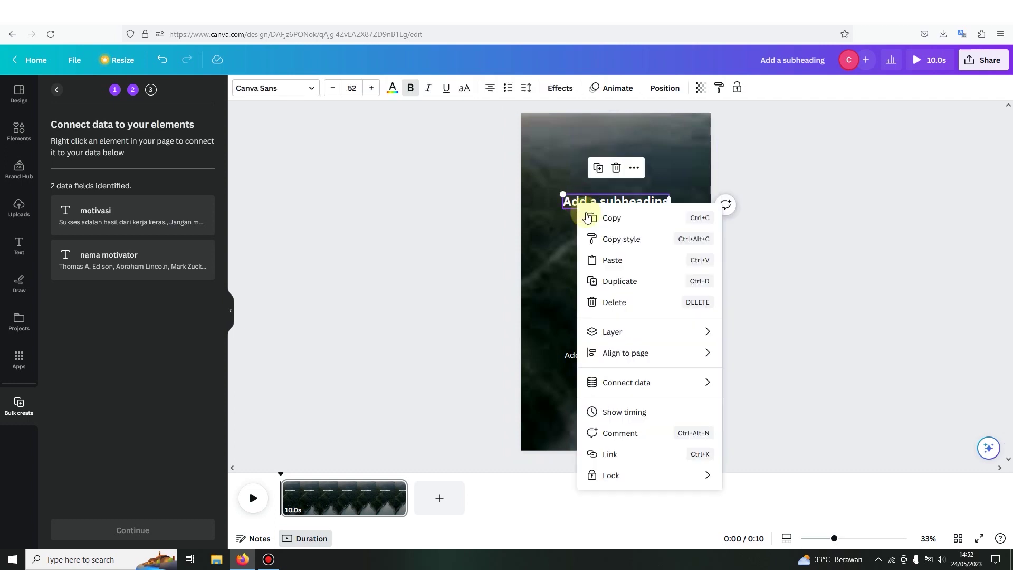
{"action": "mouse_move", "coordinate": [635, 388]}
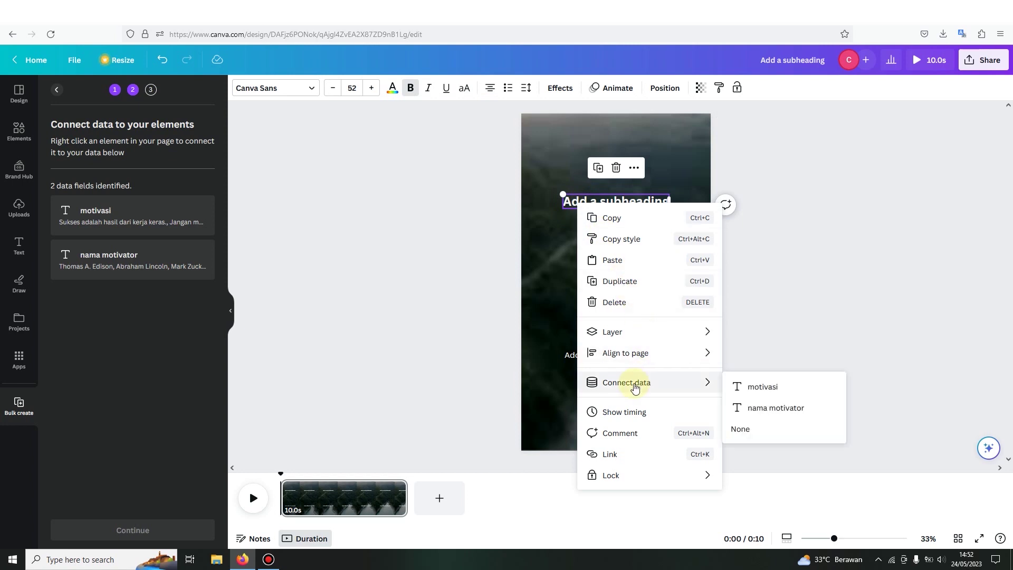
{"action": "left_click", "coordinate": [755, 390]}
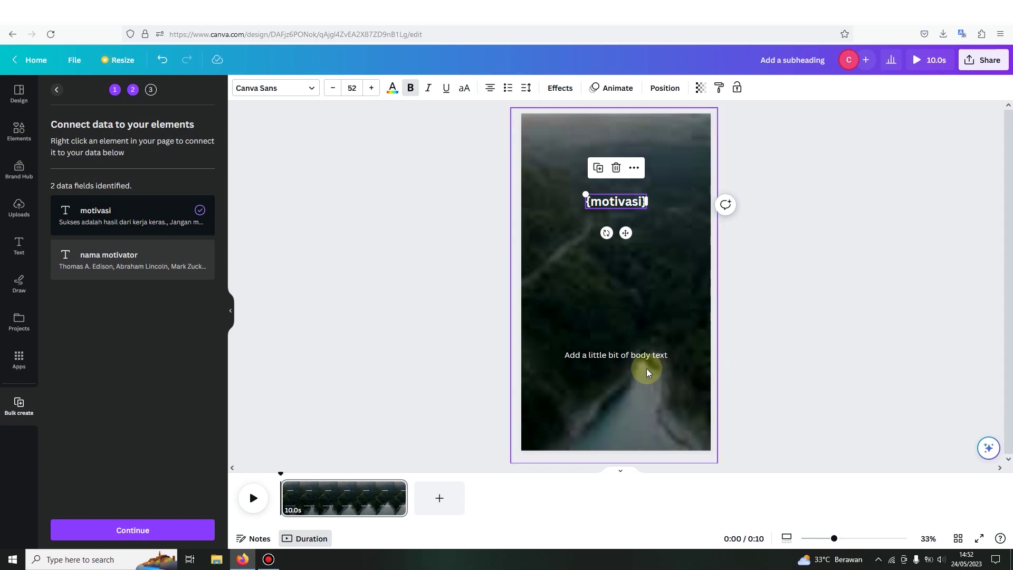
- Connect the body text to the "nama motivator" field and generate pages from all the data rows
{"action": "left_click", "coordinate": [598, 357]}
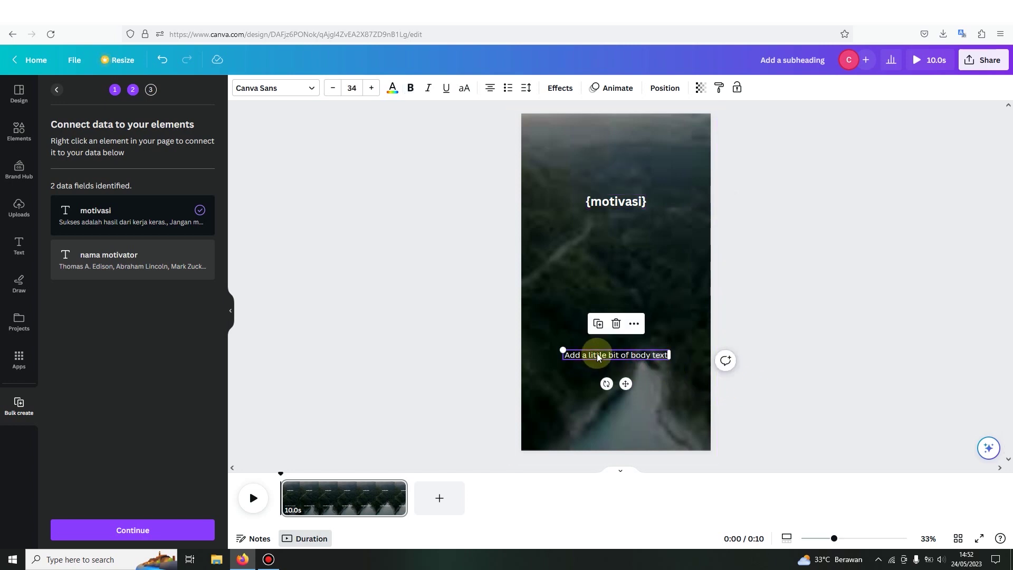
{"action": "right_click", "coordinate": [598, 357]}
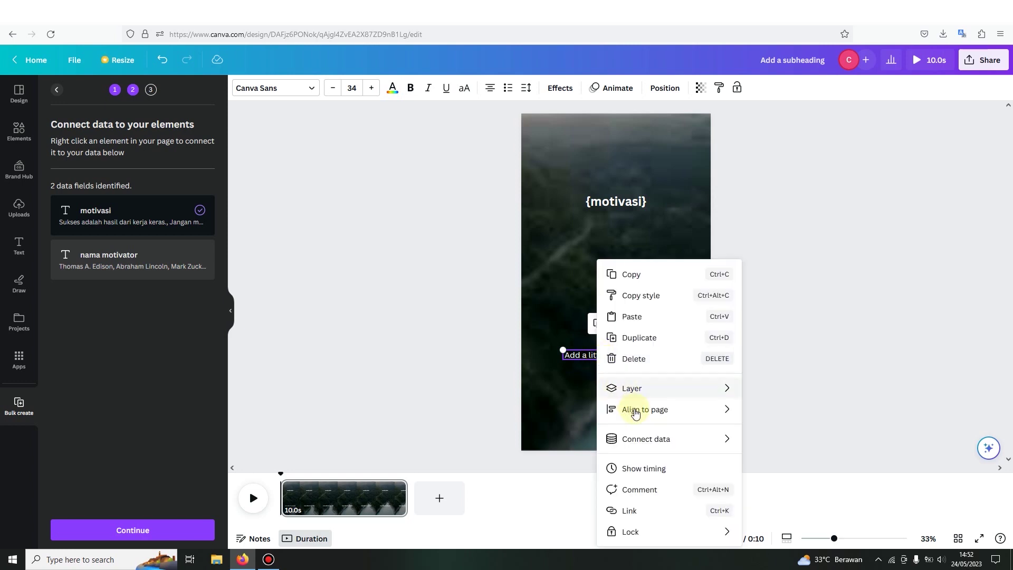
{"action": "mouse_move", "coordinate": [649, 444]}
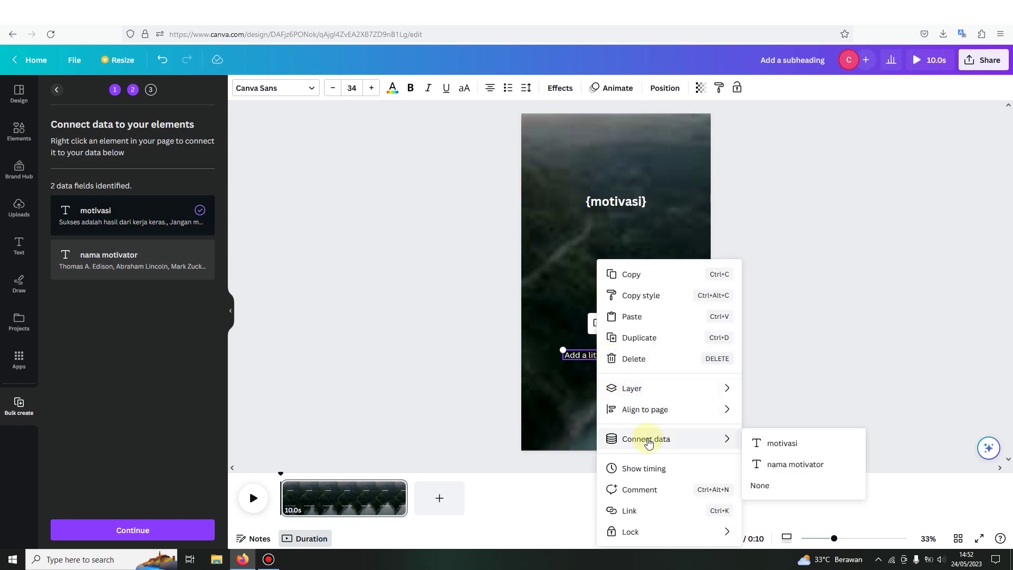
{"action": "left_click", "coordinate": [775, 467]}
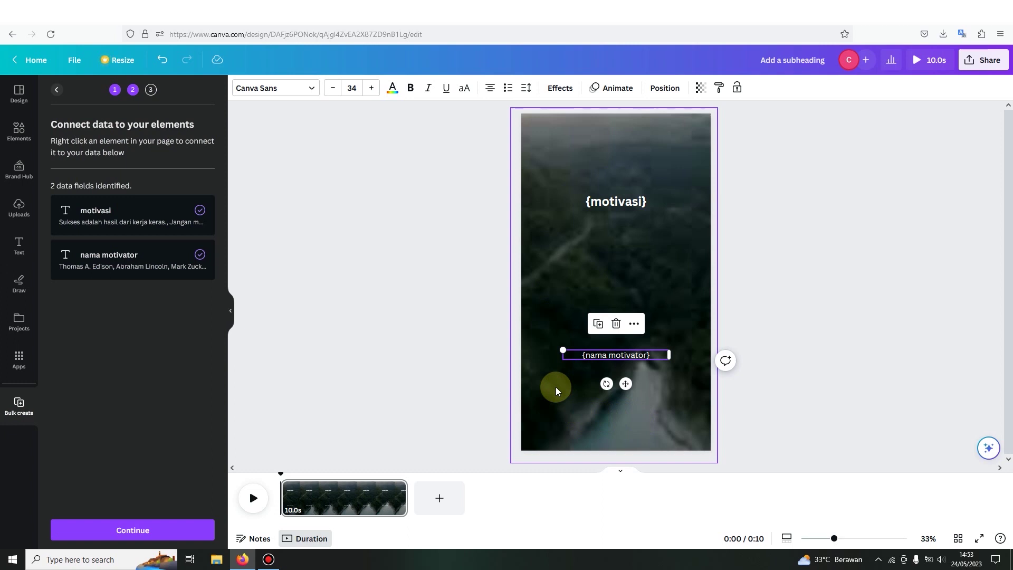
{"action": "left_click", "coordinate": [164, 529]}
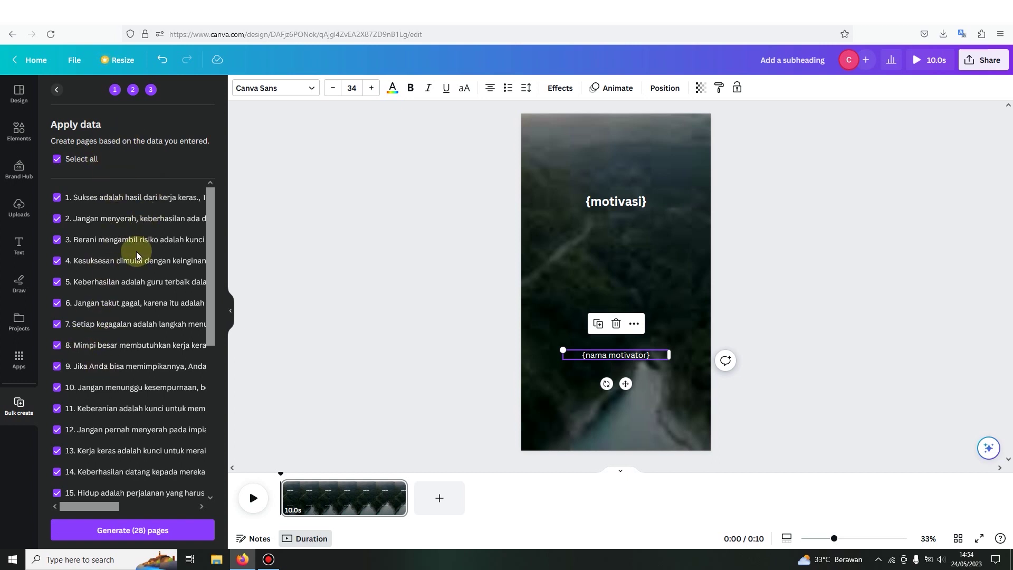
{"action": "left_click", "coordinate": [128, 529]}
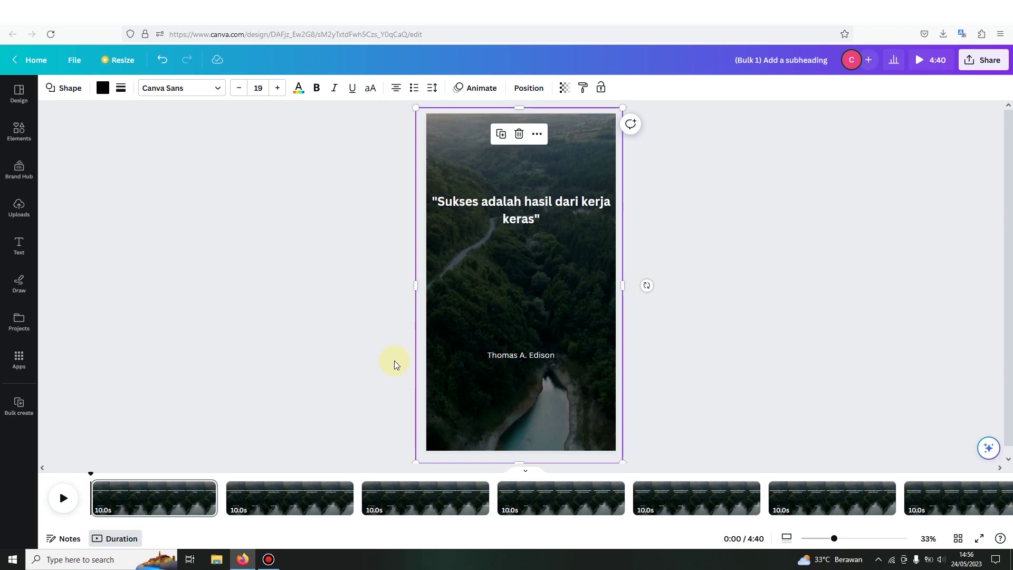
- Open the text animation options for the quote on the first generated page
{"action": "left_click", "coordinate": [508, 218]}
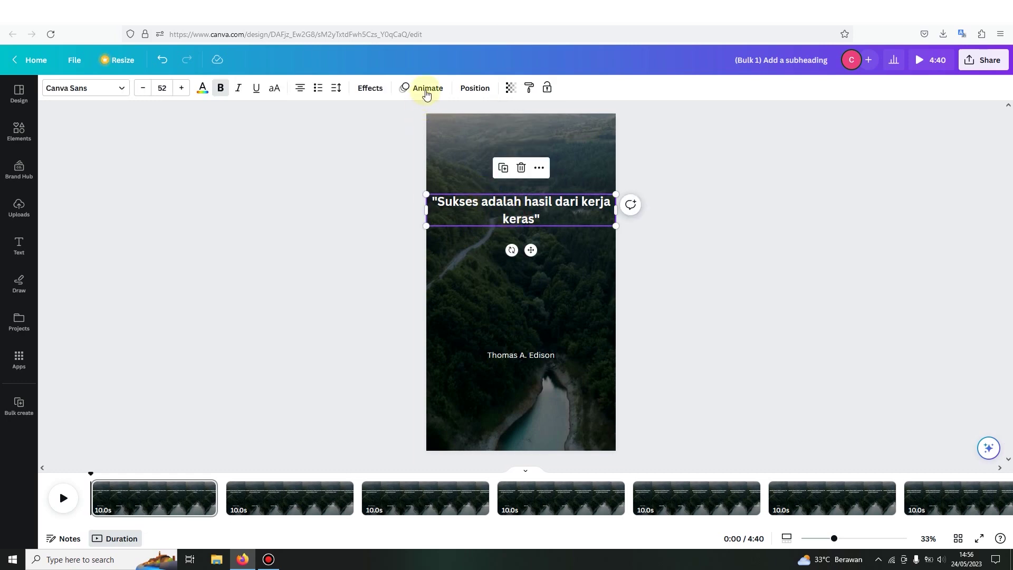
{"action": "left_click", "coordinate": [426, 91]}
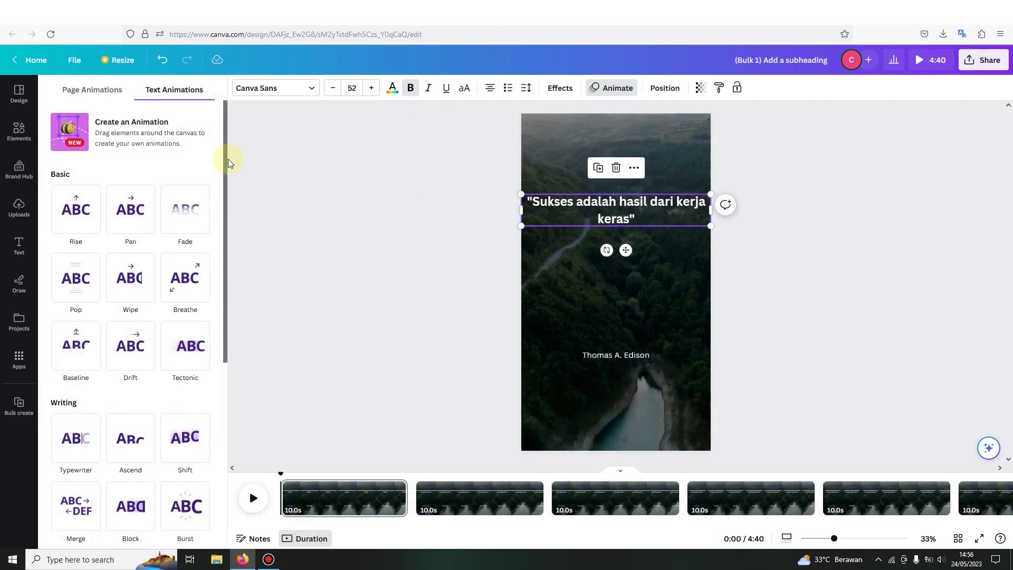